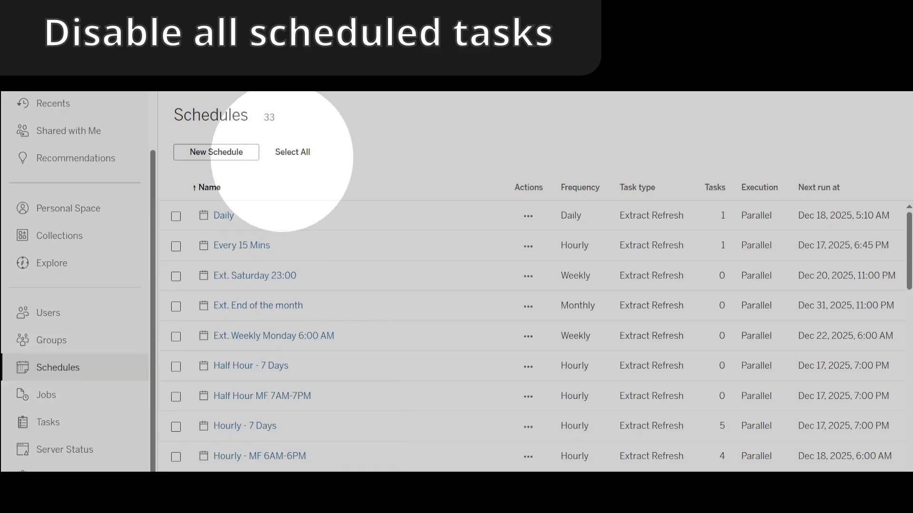
- Select all the schedules on the Schedules page and disable them
left_click(293, 152)
left_click(486, 152)
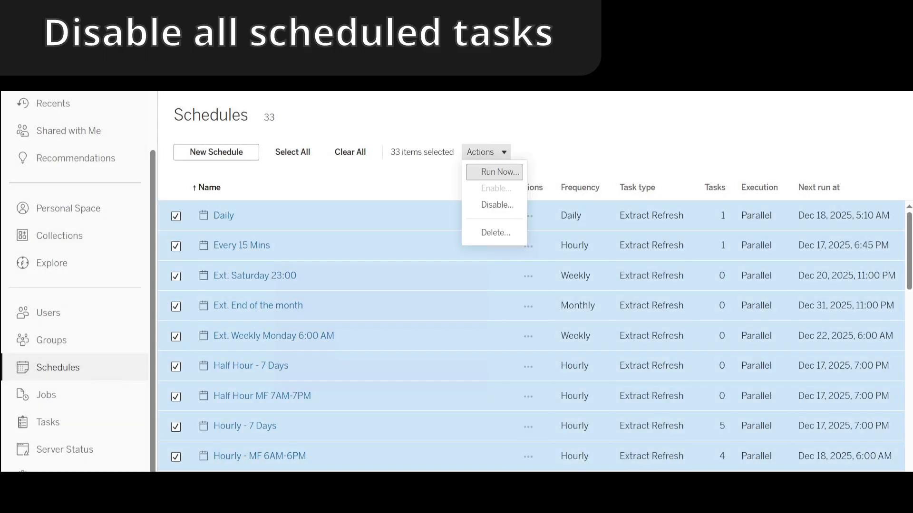
left_click(494, 206)
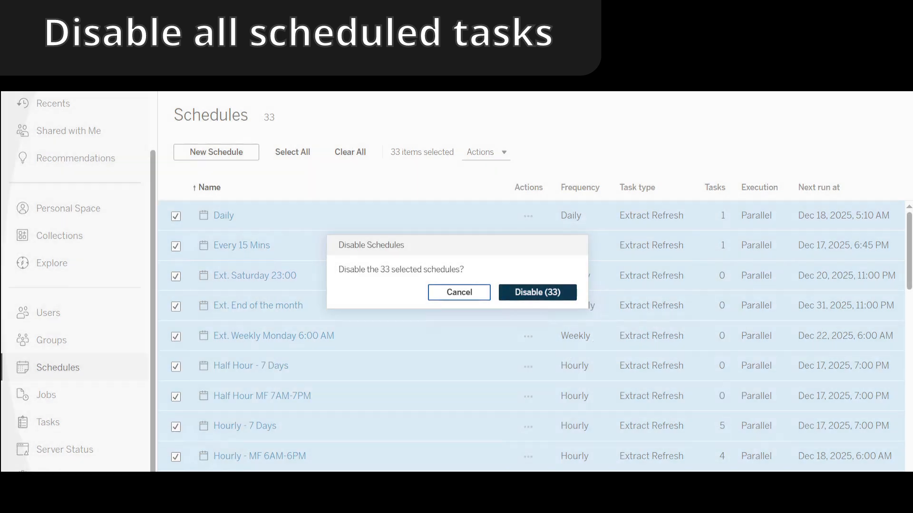
left_click(538, 292)
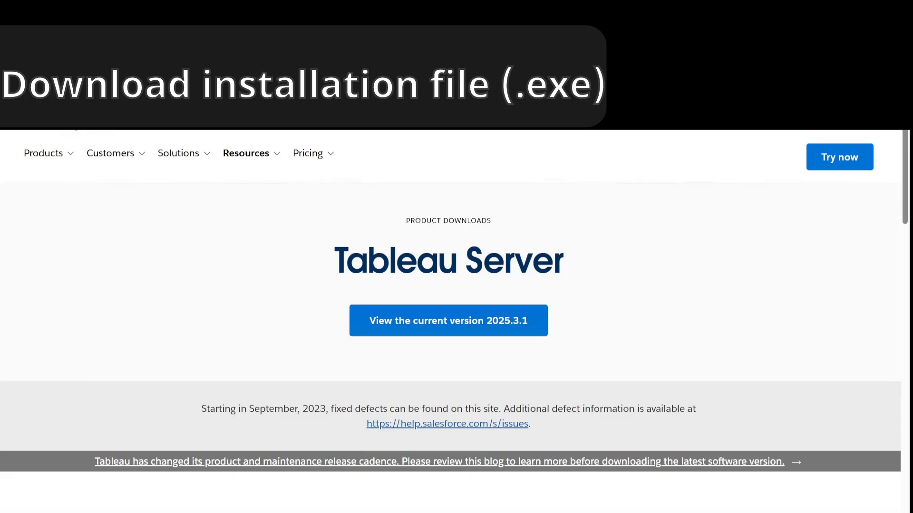
- Open the Tableau Server 2025.3.1 release page from the product downloads and go to its Windows download files
scroll(451, 321, "down", 5)
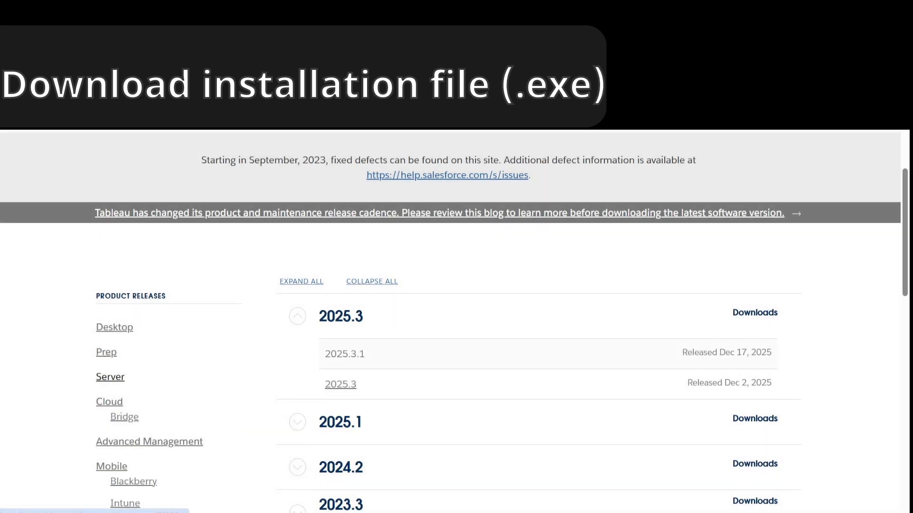
left_click(344, 354)
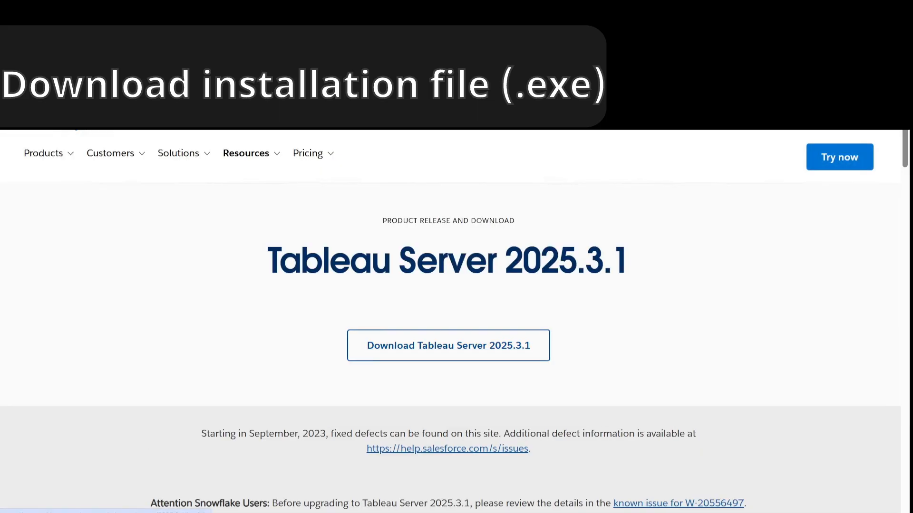
scroll(450, 294, "down", 4)
scroll(450, 294, "down", 5)
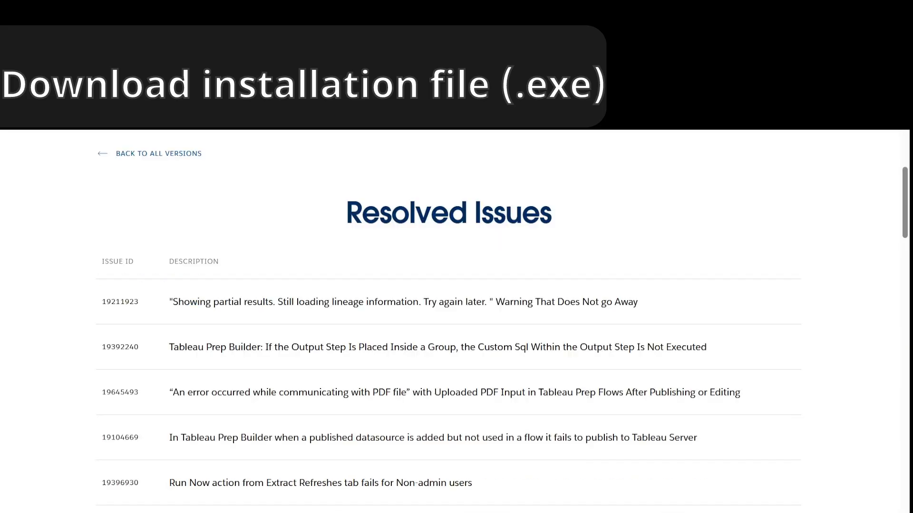
scroll(450, 295, "up", 5)
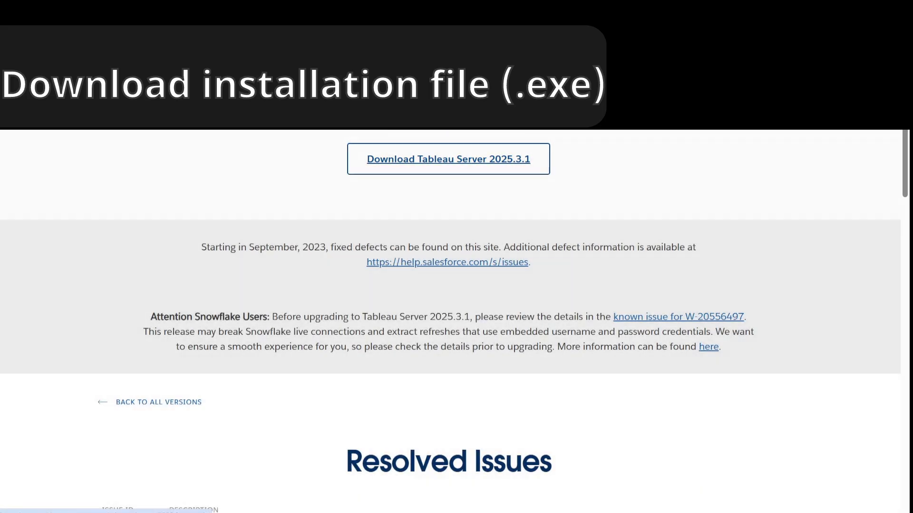
left_click(509, 159)
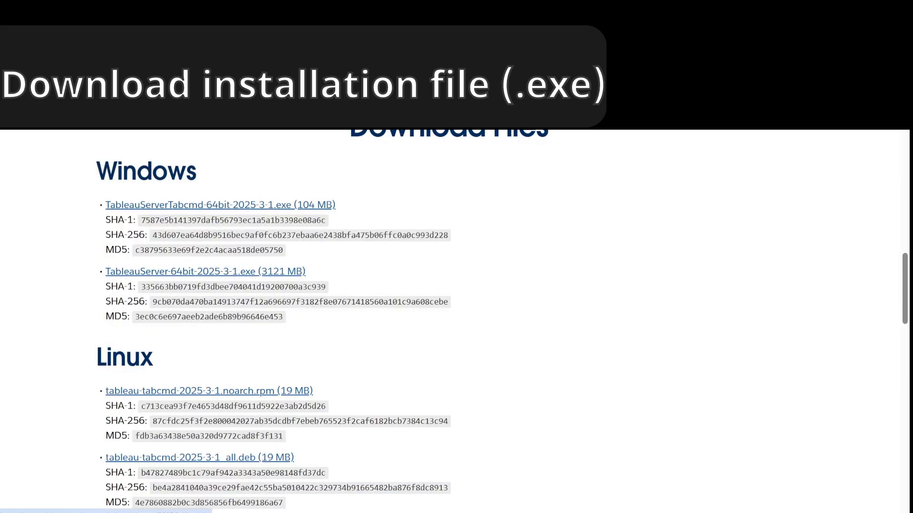
scroll(450, 322, "up", 4)
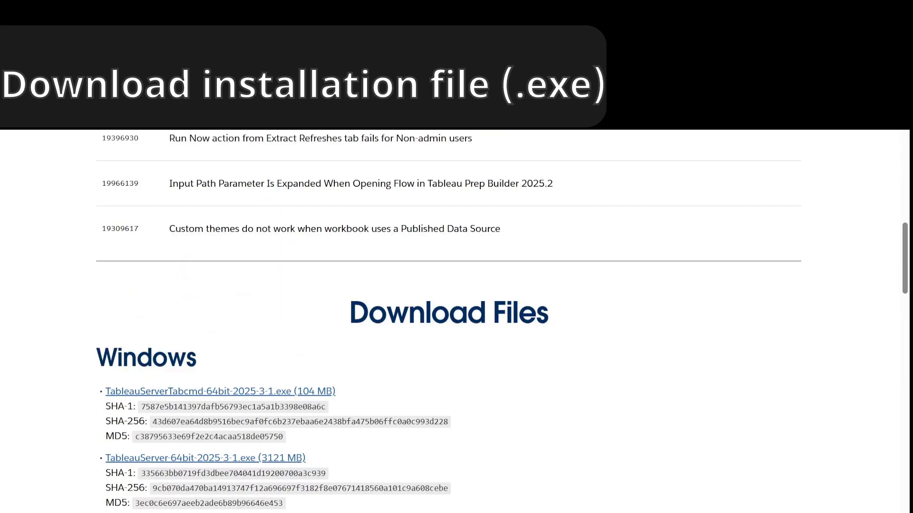
scroll(450, 321, "down", 3)
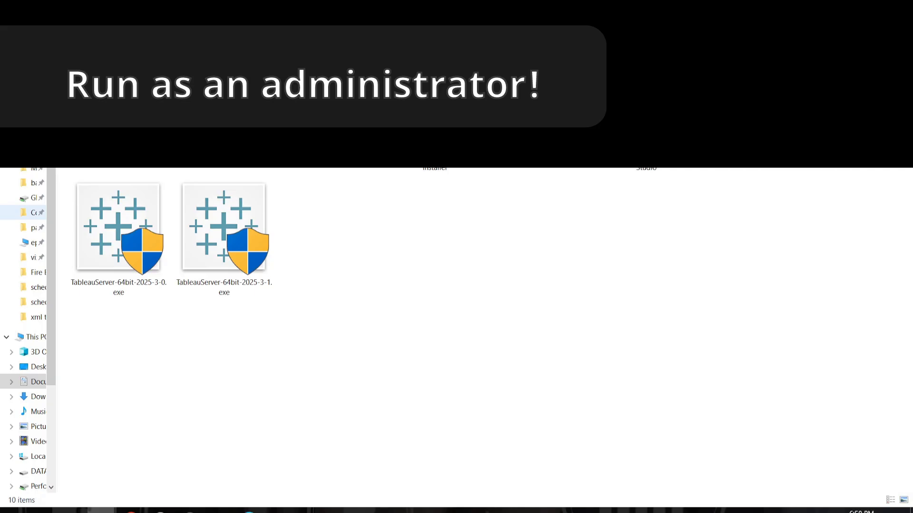
- Run TableauServer-64bit-2025-3-1.exe as administrator, accepting the license terms and installing over the existing TSM installation
right_click(217, 244)
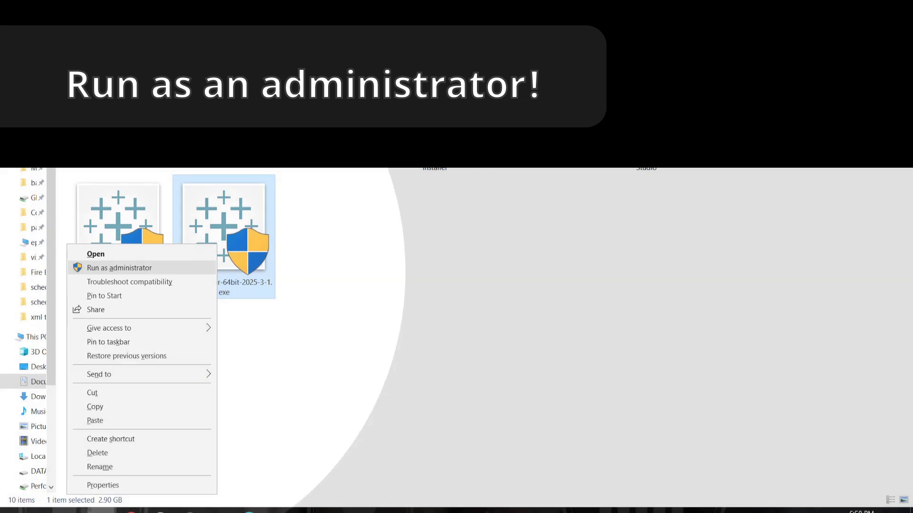
left_click(120, 268)
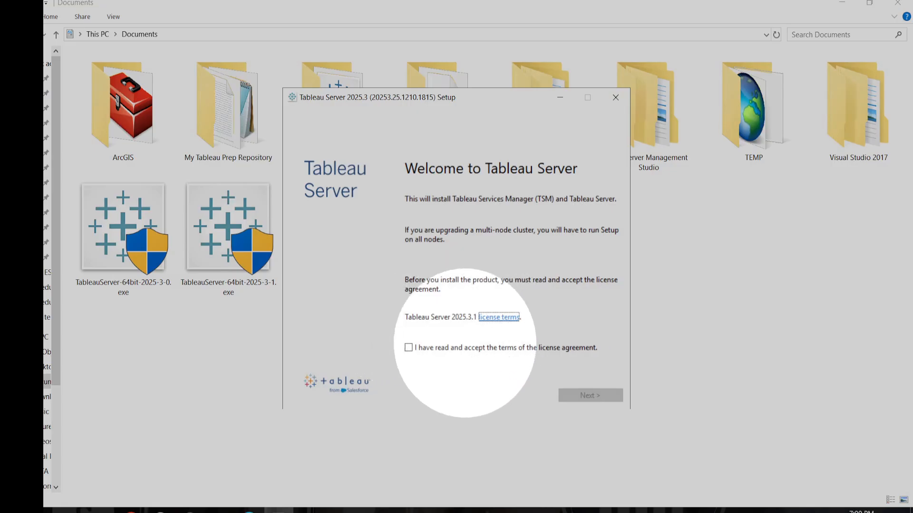
left_click(408, 348)
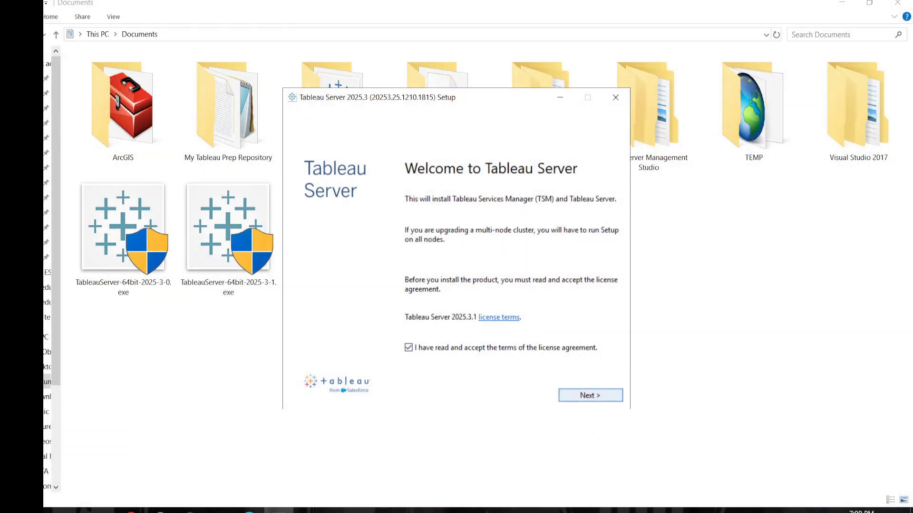
left_click(590, 395)
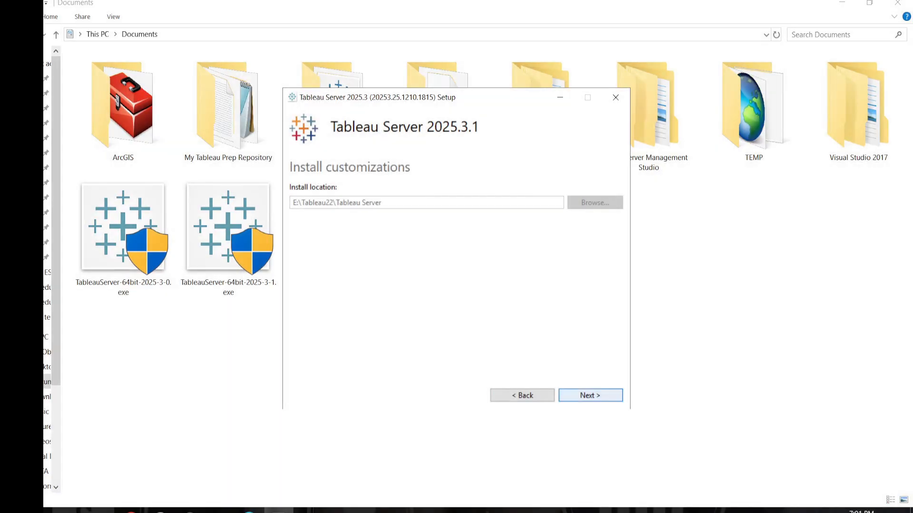
left_click(590, 396)
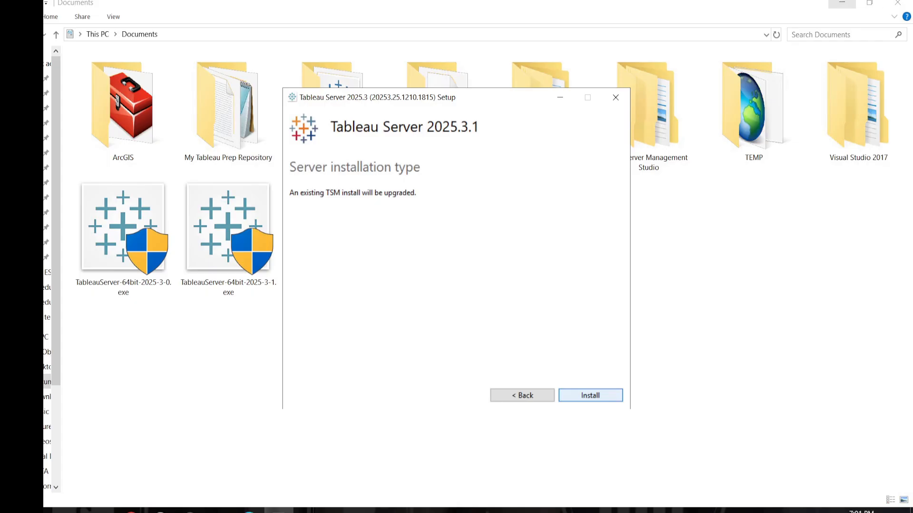
left_click(590, 396)
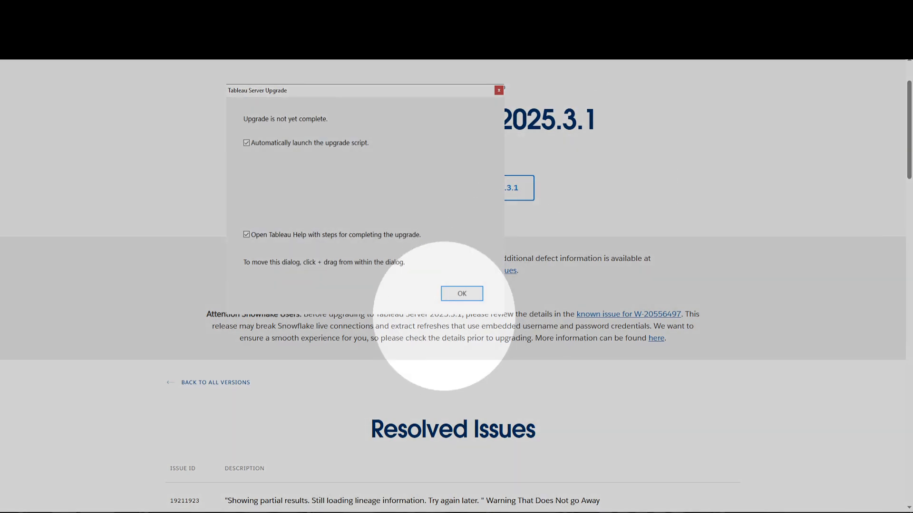
- Launch the upgrade script together with the Tableau Help steps, and answer y to stopping the server
left_click(466, 294)
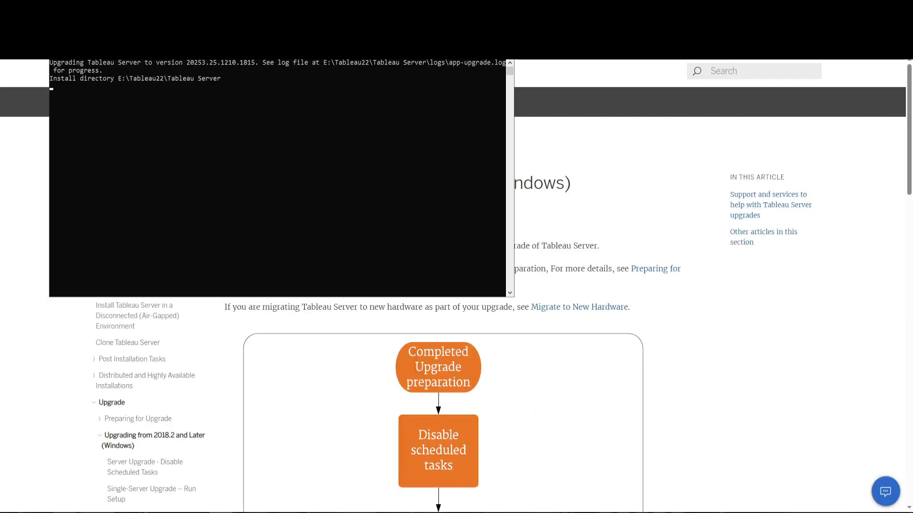
left_click_drag(280, 51, 466, 144)
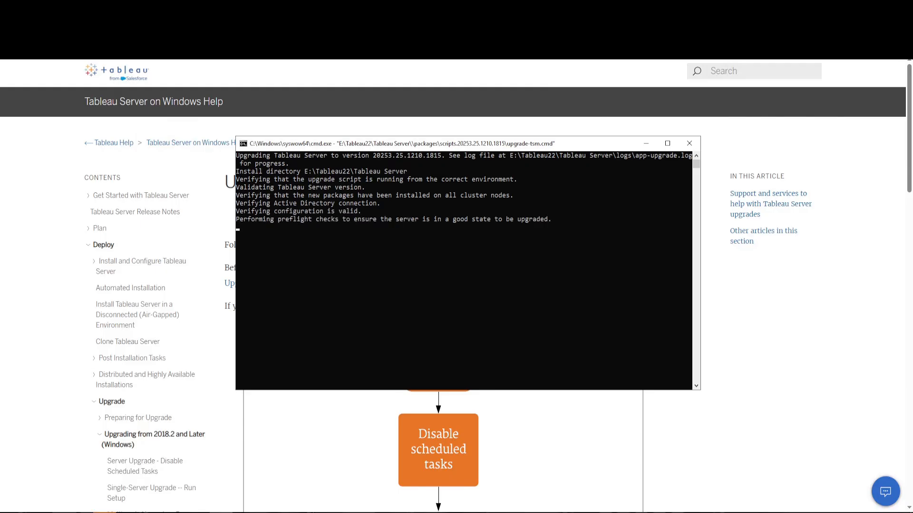
left_click_drag(613, 143, 393, 177)
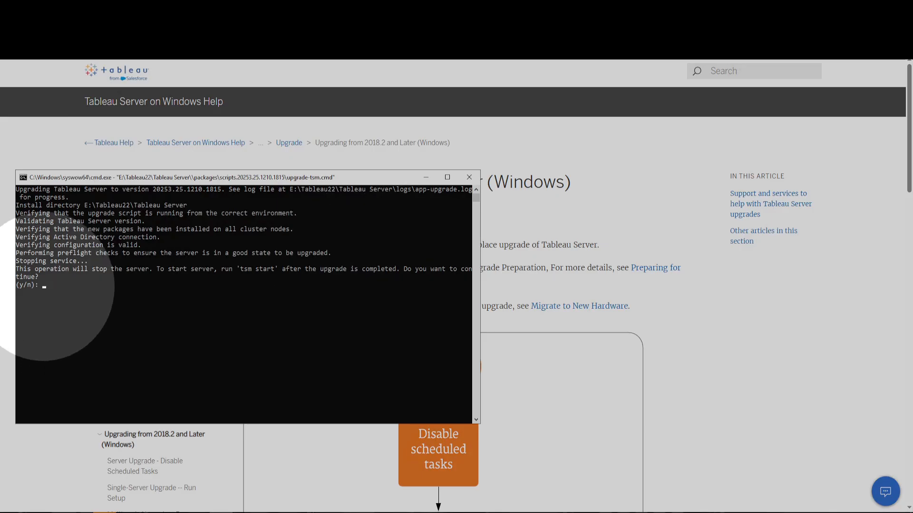
left_click(43, 286)
type("y")
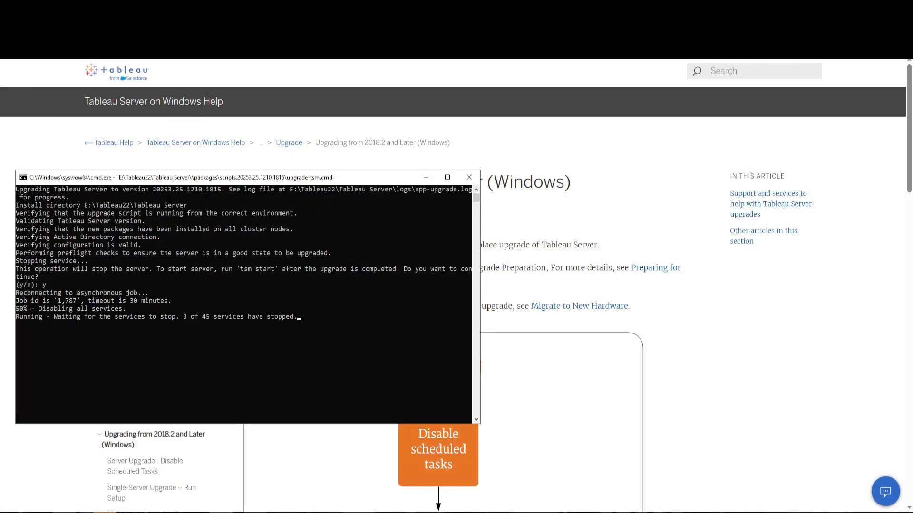
- Examine the in-place upgrade flow chart in the help article, comparing the single-server and multi-node paths
left_click_drag(480, 257, 367, 257)
scroll(561, 259, "down", 2)
left_click(561, 259)
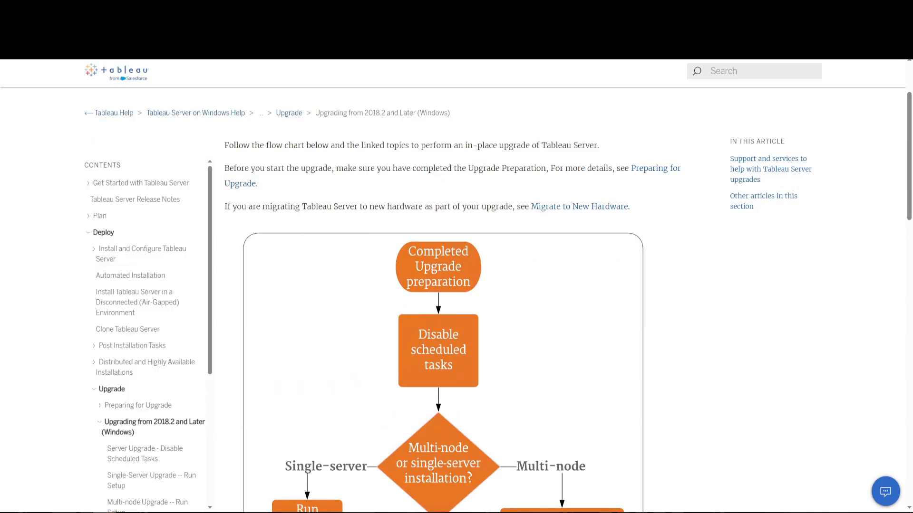
scroll(561, 260, "down", 4)
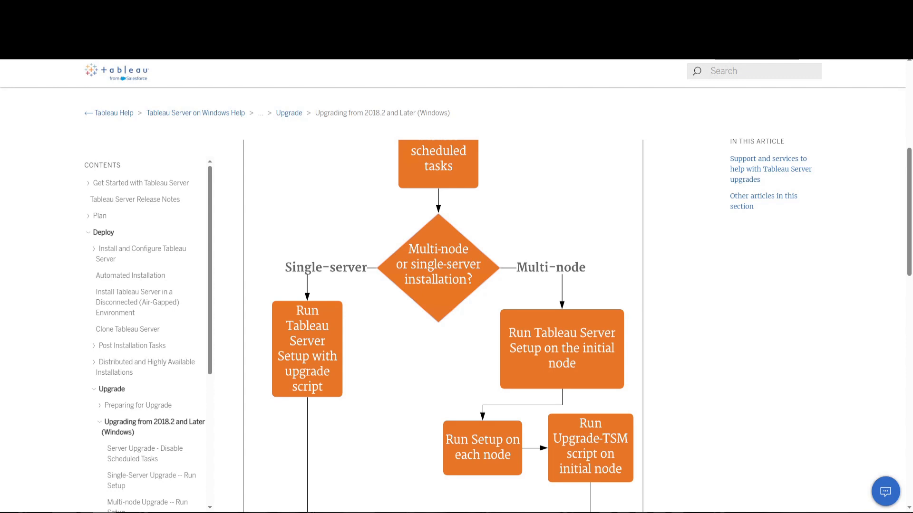
scroll(447, 285, "down", 1)
scroll(447, 285, "down", 10)
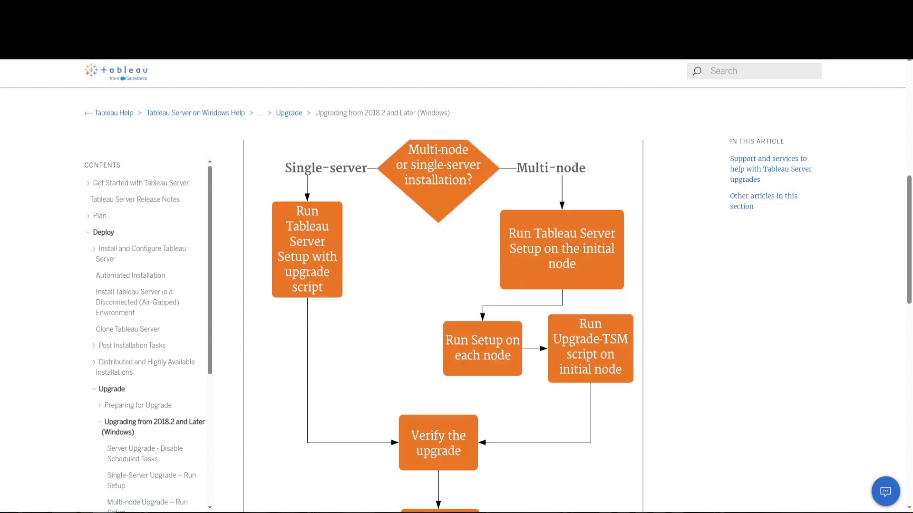
scroll(447, 285, "down", 3)
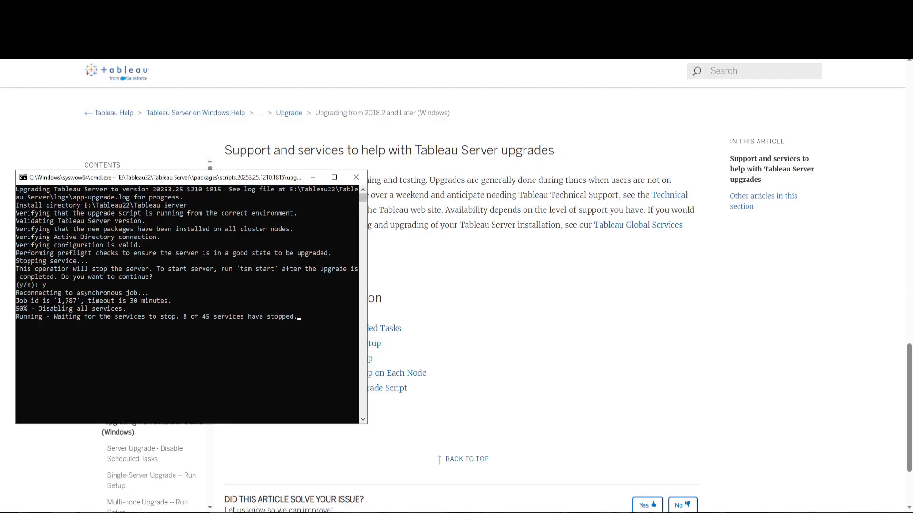
- Widen the upgrade script's console window and move it to the middle of the help article's first section
left_click_drag(488, 304, 495, 304)
scroll(570, 323, "up", 15)
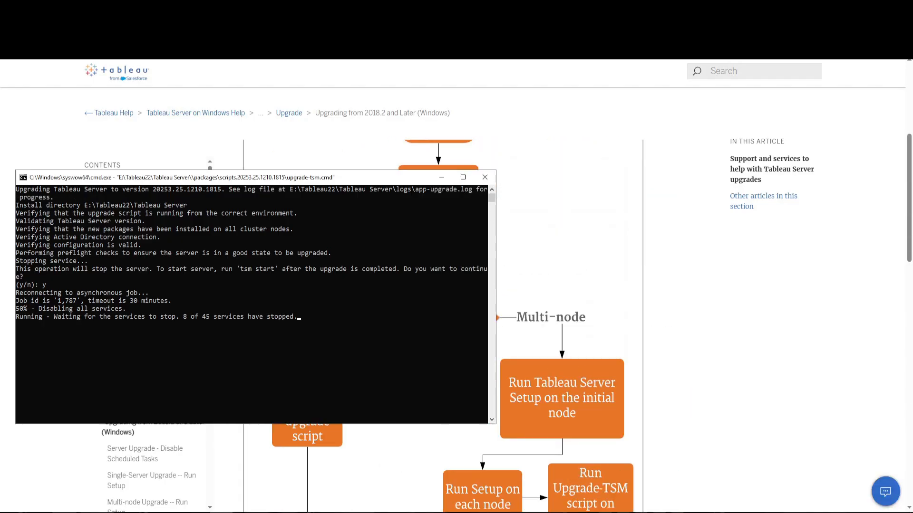
left_click_drag(304, 178, 459, 228)
scroll(442, 480, "up", 5)
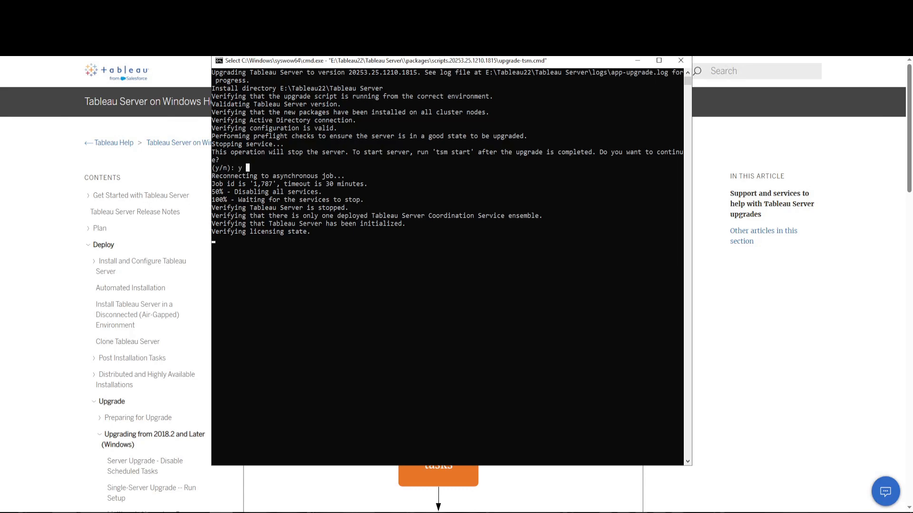
- Follow the upgrade script's output from the stop-server confirmation through the TSM service updates
mouse_move(215, 168)
left_mouse_down()
mouse_move(253, 168)
mouse_move(213, 168)
left_mouse_up()
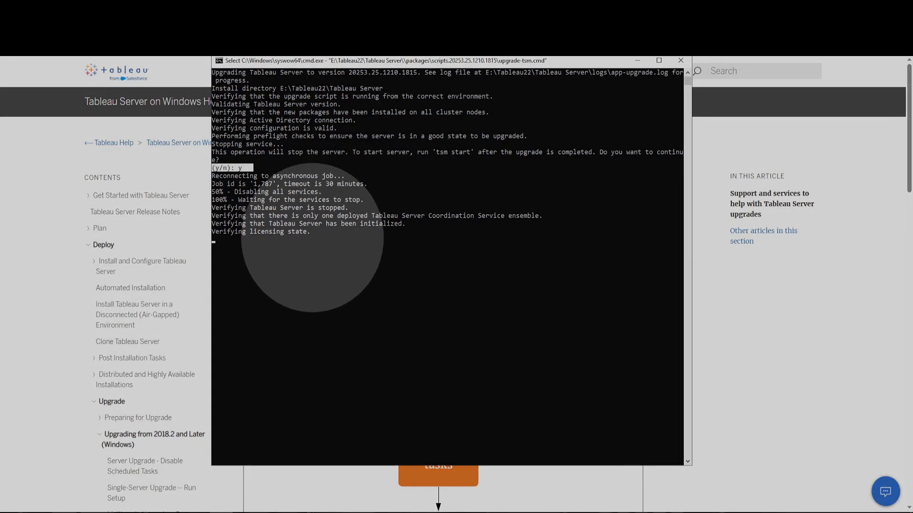
left_click(285, 262)
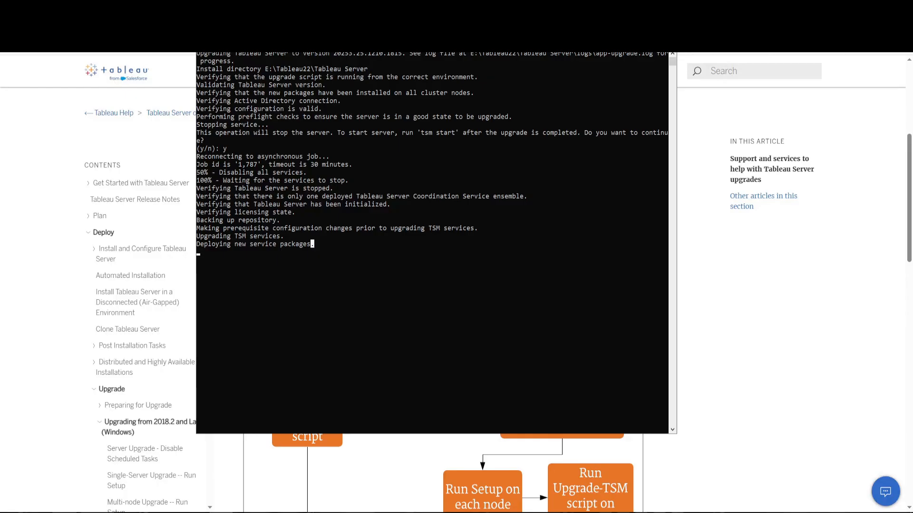
left_click_drag(198, 243, 467, 260)
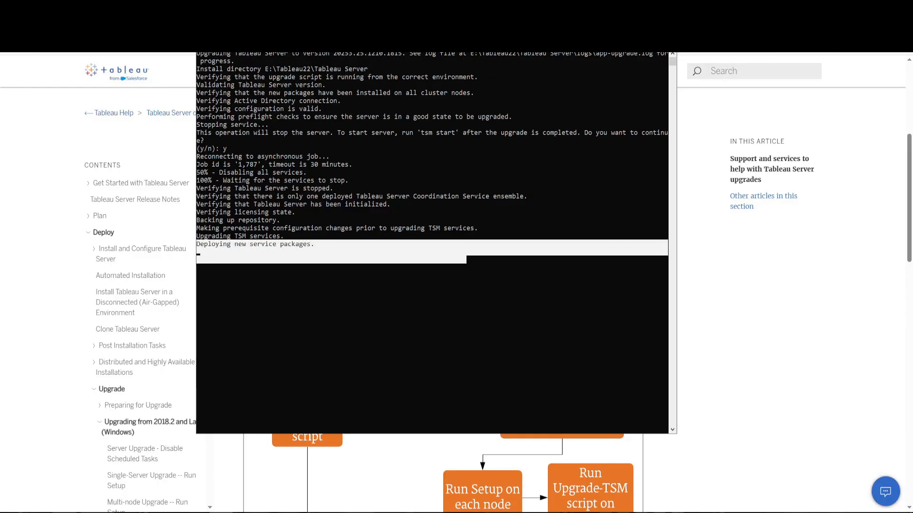
key("Escape")
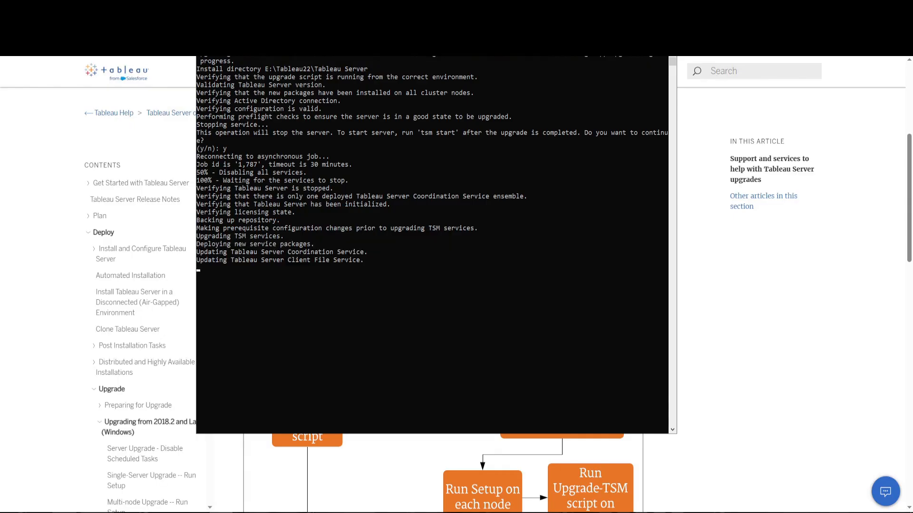
left_click(364, 260)
left_click_drag(197, 156, 356, 267)
left_click(346, 284)
left_click(199, 267)
key("Escape")
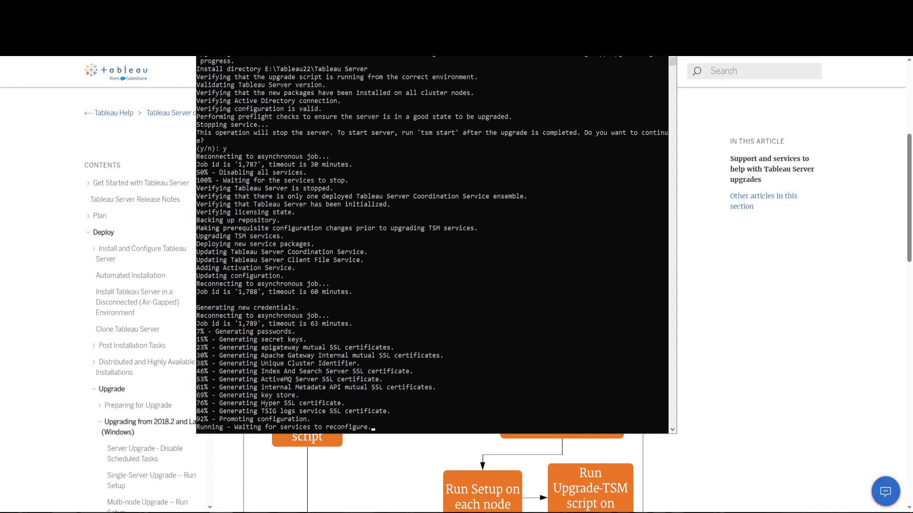
- Review the script output on generating new credentials, reconfiguring services and updating the repository
left_click(198, 252)
scroll(432, 245, "down", 4)
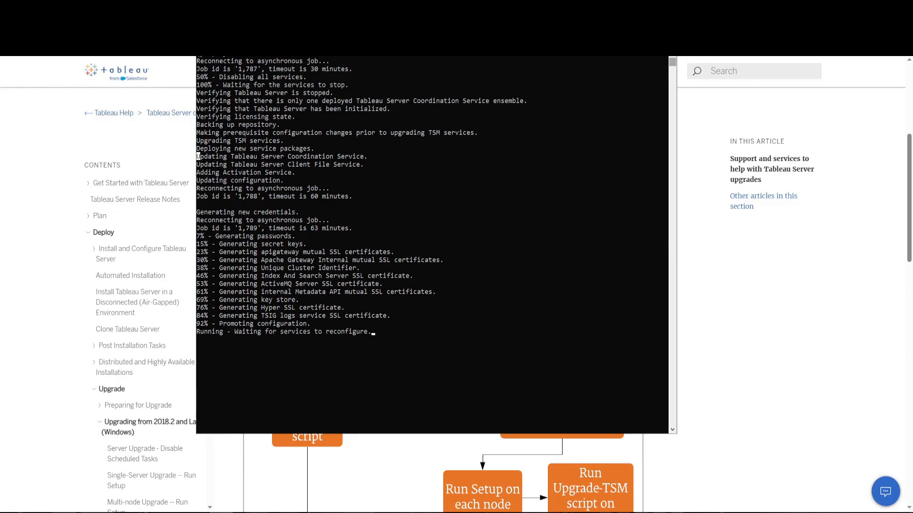
scroll(432, 245, "up", 4)
scroll(432, 245, "down", 2)
scroll(432, 245, "down", 2)
left_click(323, 244)
left_click_drag(398, 339, 196, 212)
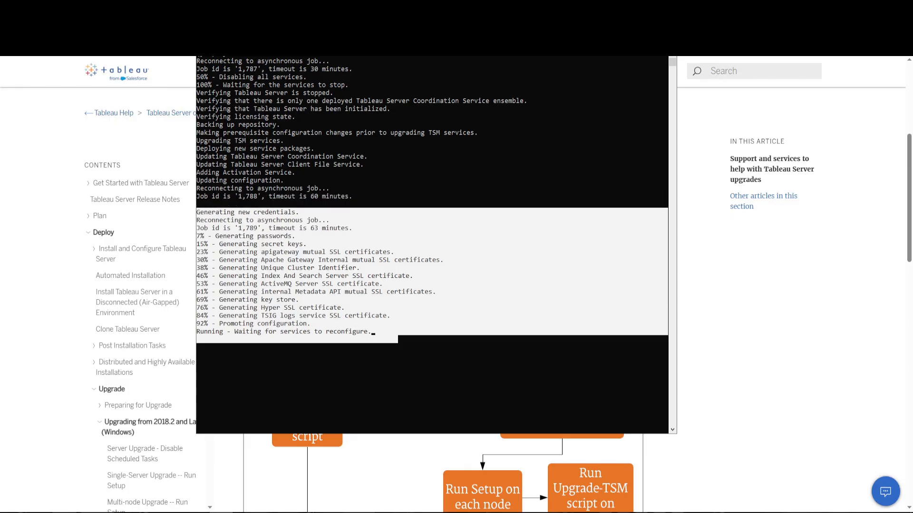
left_click(278, 355)
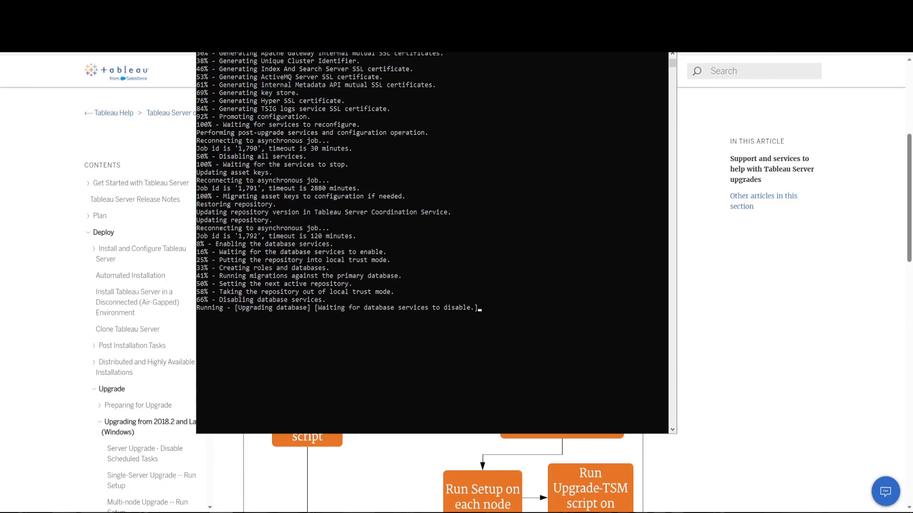
left_click(335, 212)
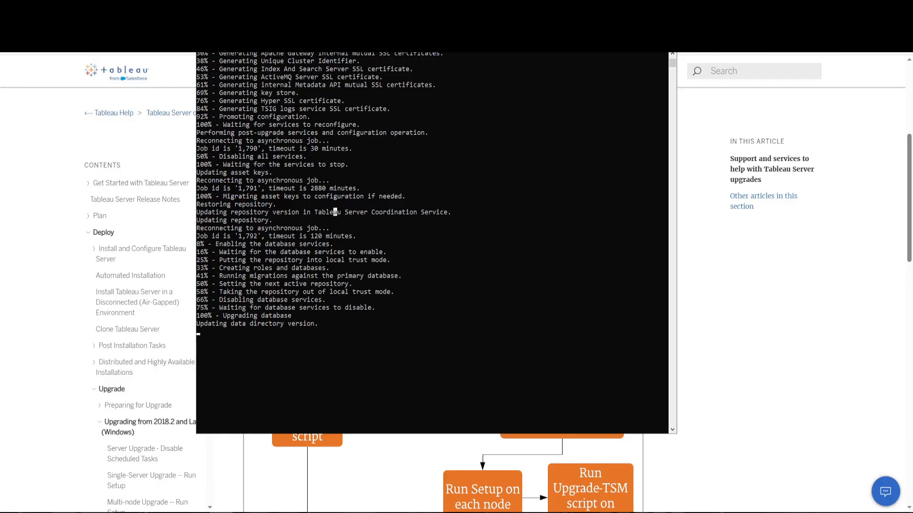
- Review the rest of the upgrade script's output and highlight its closing lines on the upgraded version and TSM sign-in address
scroll(336, 212, "up", 3)
scroll(431, 243, "up", 1)
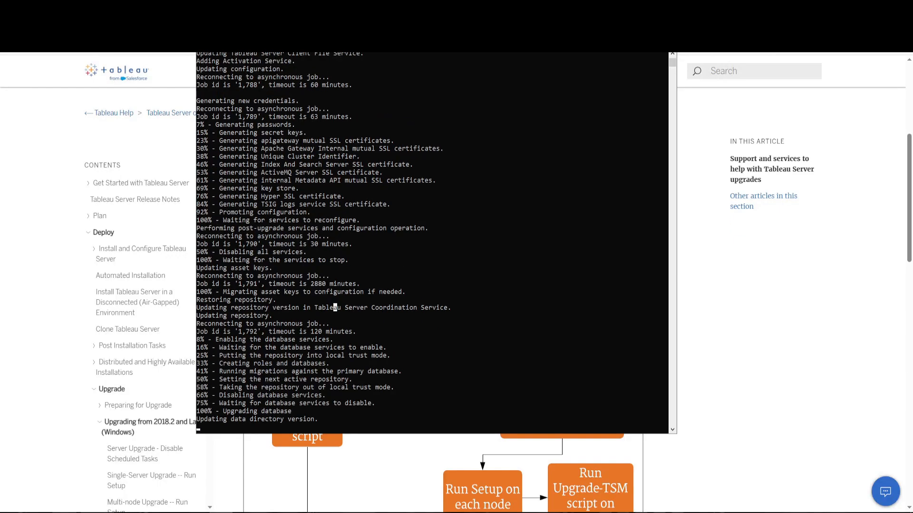
scroll(432, 243, "down", 5)
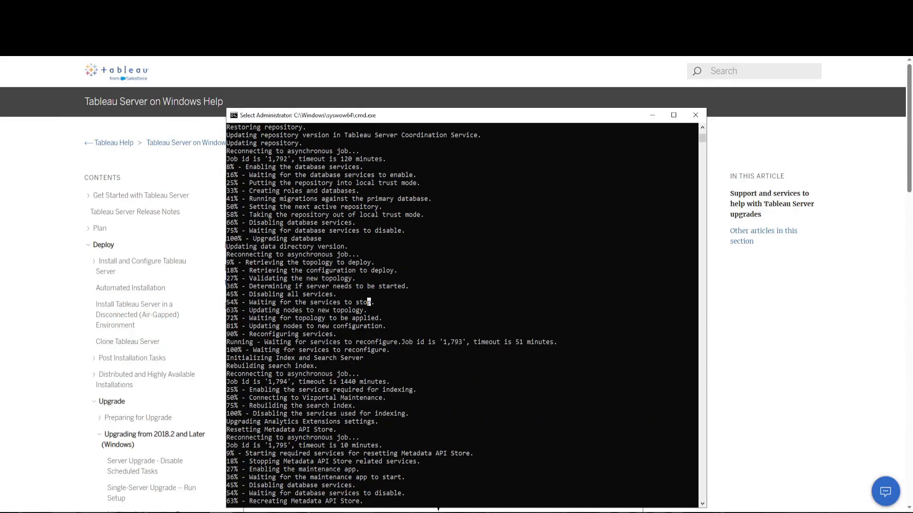
left_click(297, 310)
scroll(296, 311, "down", 5)
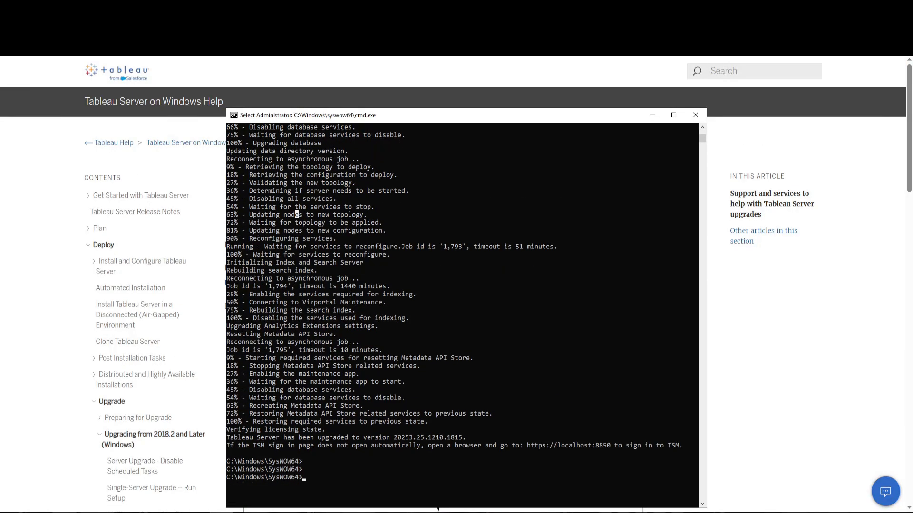
left_click_drag(477, 414, 226, 415)
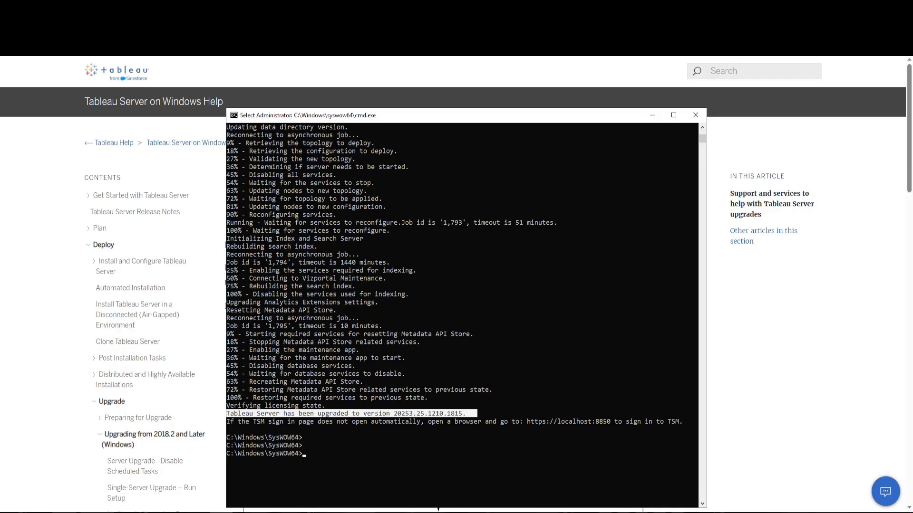
left_click_drag(683, 422, 226, 406)
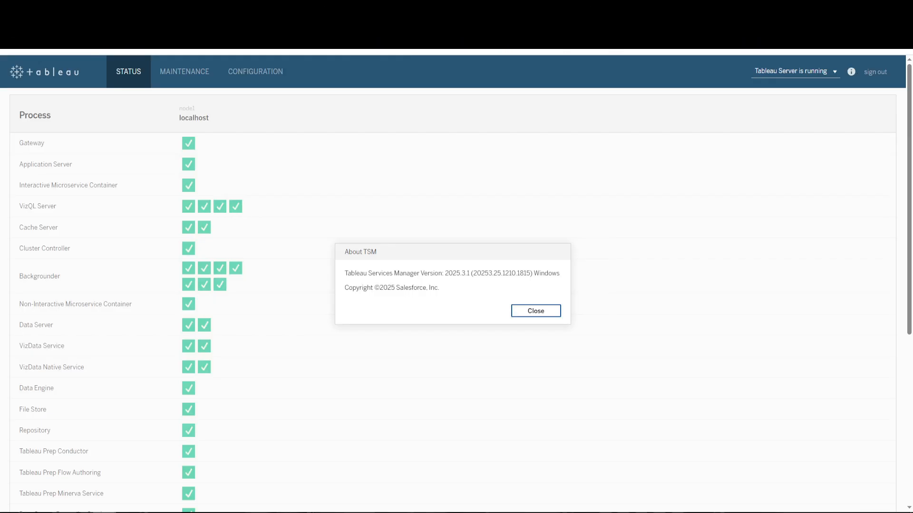
- Check the Tableau Services Manager version in the About TSM dialog by highlighting the version text
key("ctrl")
key("ctrl")
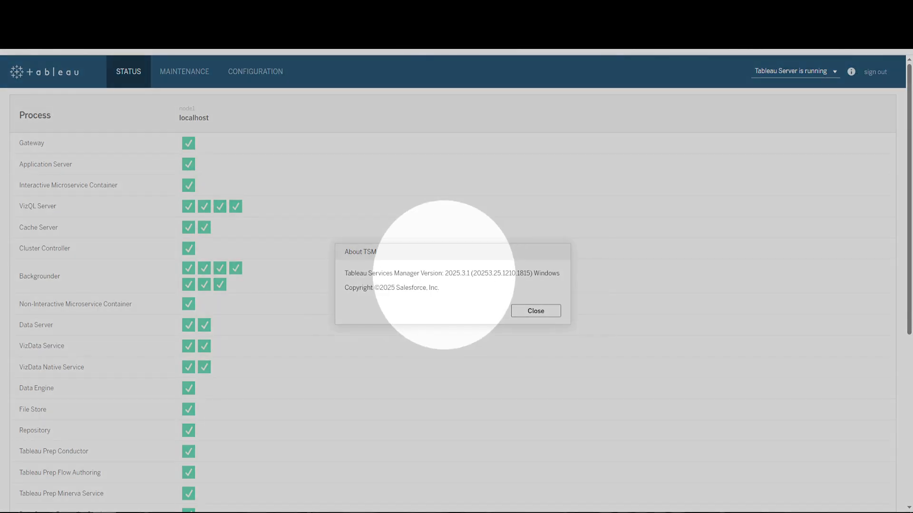
left_click_drag(444, 274, 560, 273)
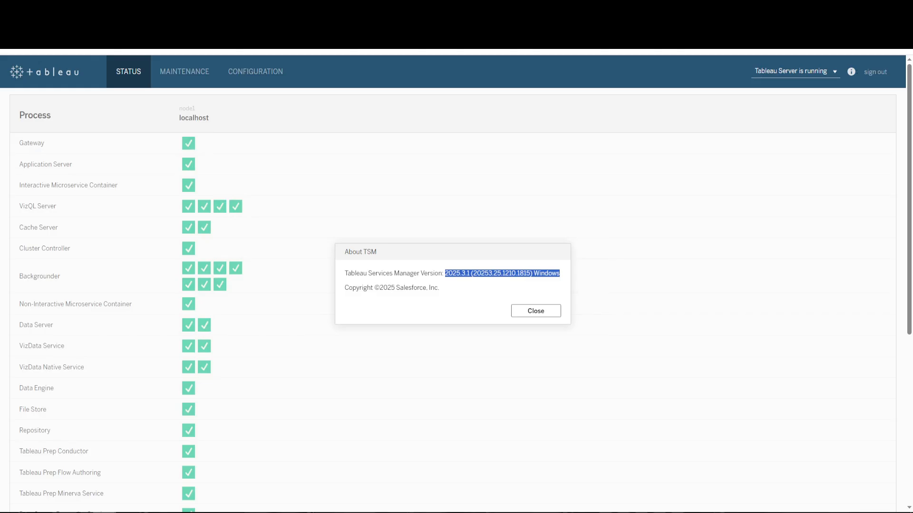
left_click(547, 286)
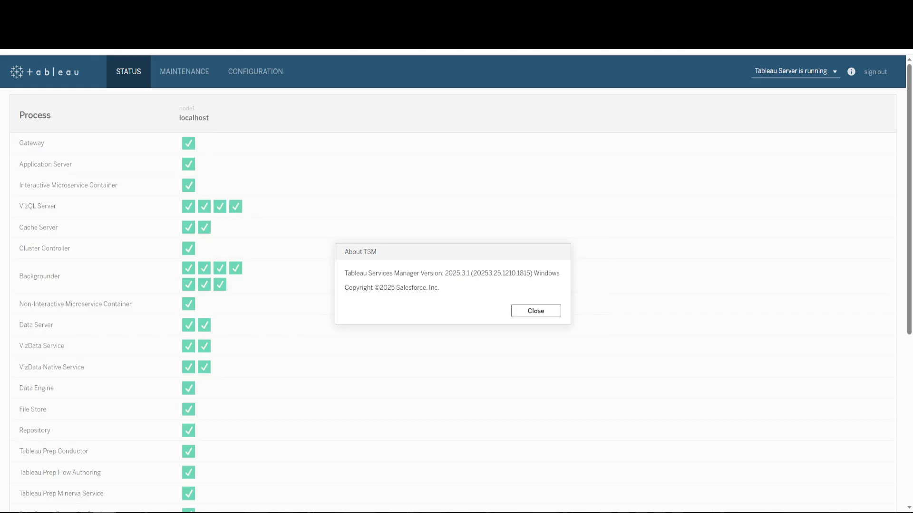
- Review the status of all server processes down to VizQL Data Service and close the About TSM dialog
key("ctrl")
key("ctrl")
scroll(214, 285, "down", 4)
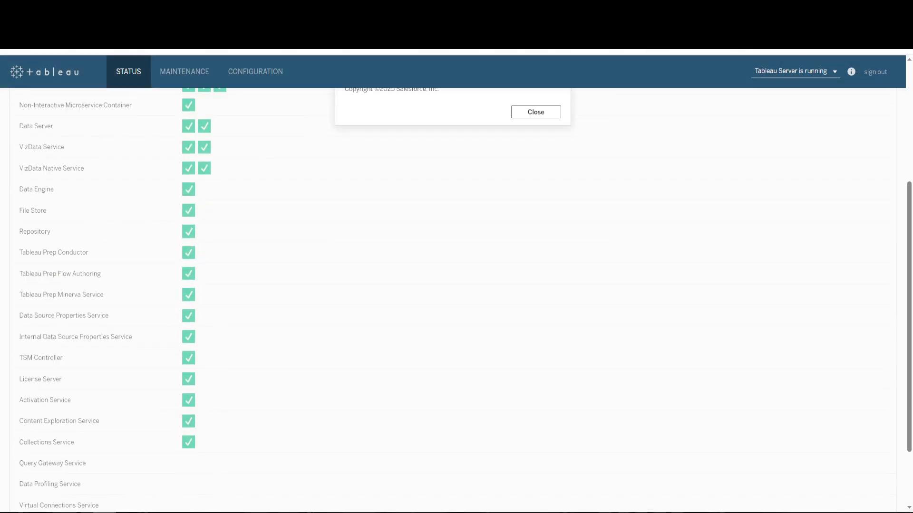
scroll(452, 285, "down", 2)
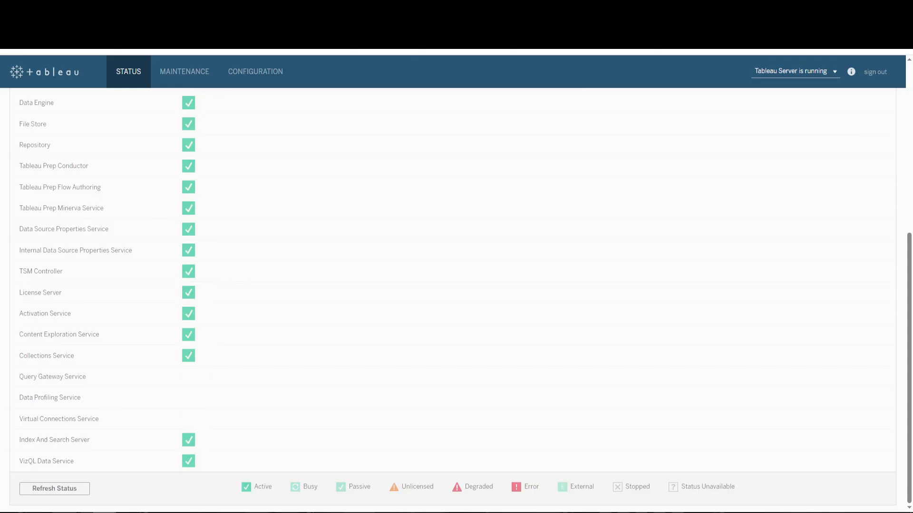
scroll(452, 285, "up", 5)
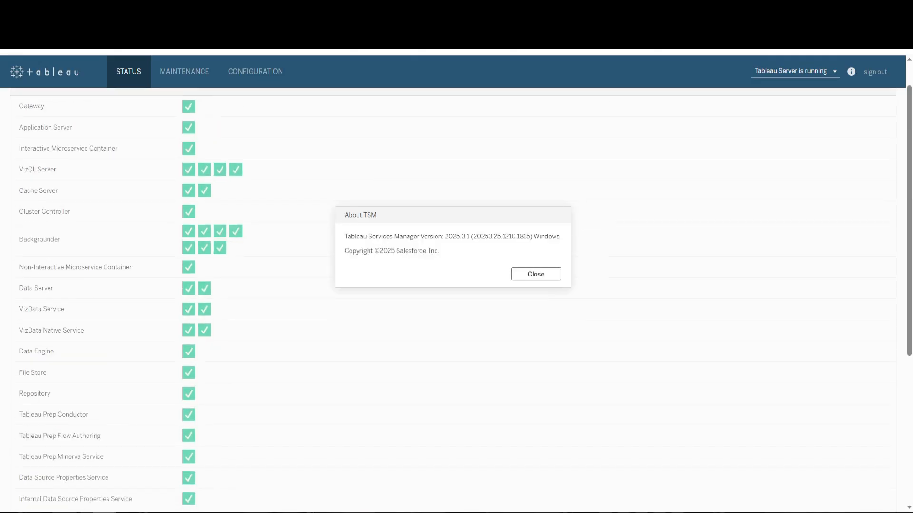
left_click(536, 274)
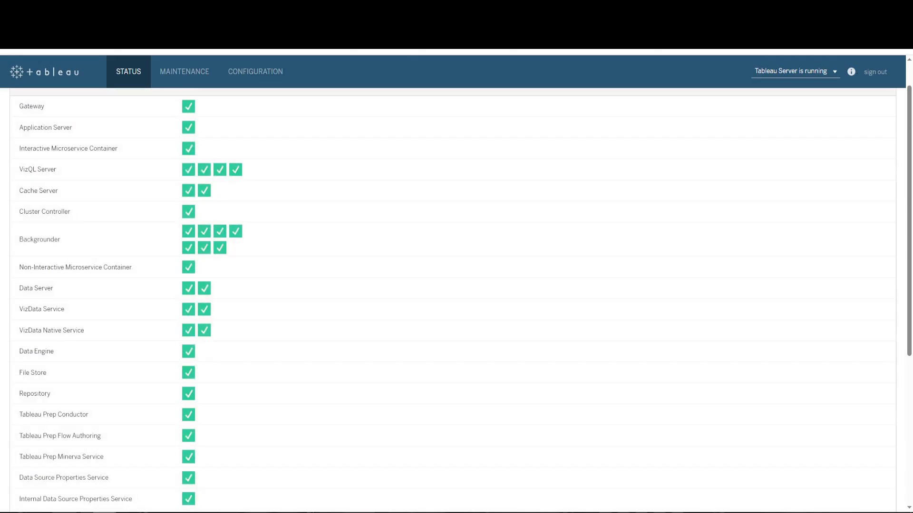